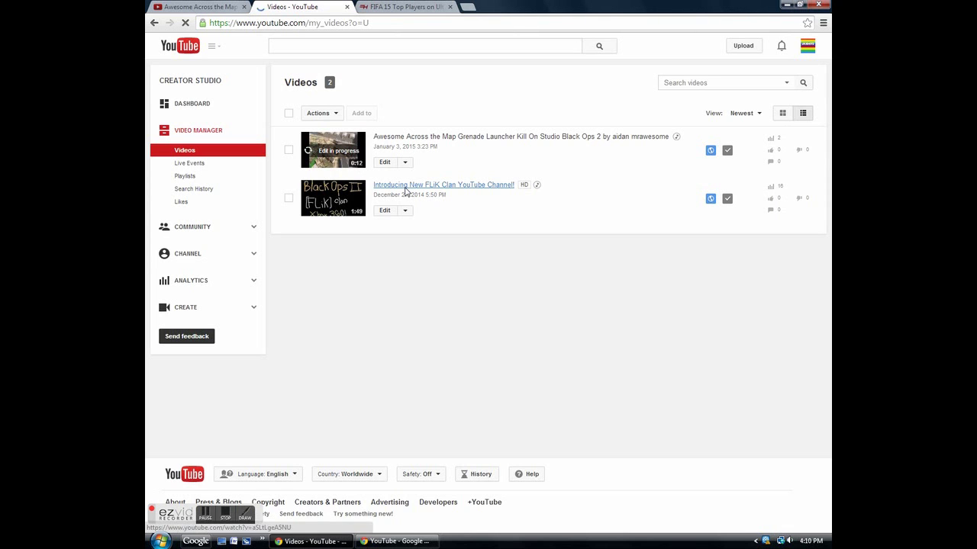
Open the 'Introducing New FLiK Clan YouTube Channel!' video, pause it, and open its Info and Settings editor
{"action": "left_click", "coordinate": [406, 188]}
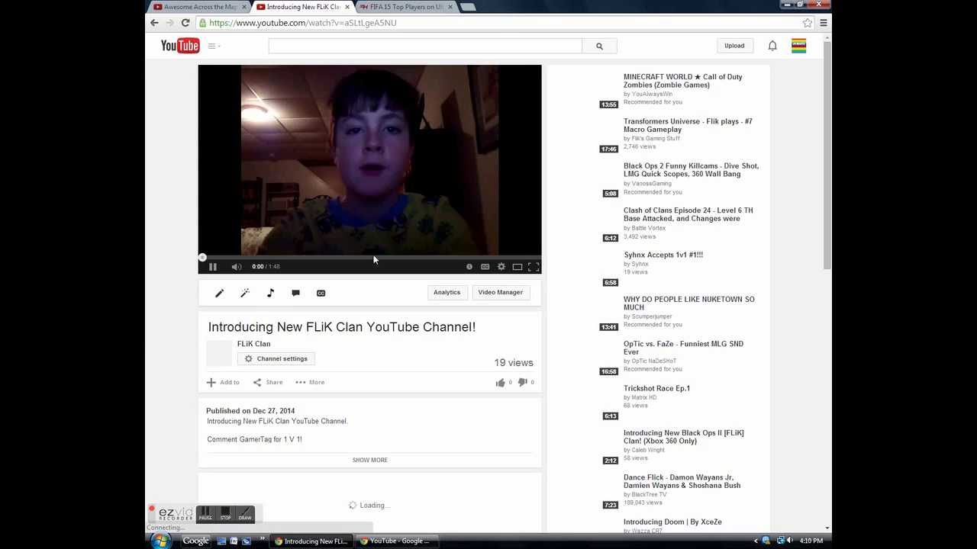
{"action": "left_click", "coordinate": [216, 268]}
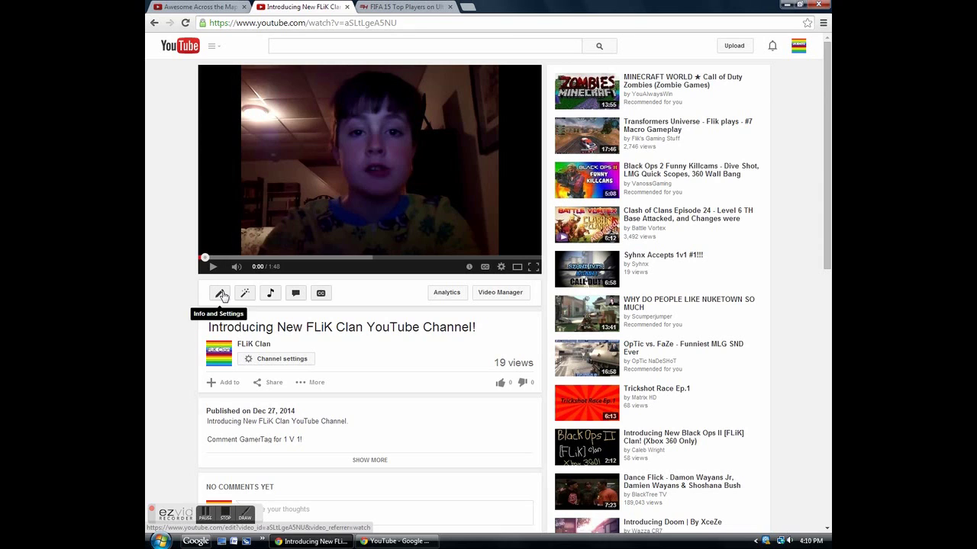
{"action": "left_click", "coordinate": [244, 516]}
{"action": "left_click", "coordinate": [164, 344]}
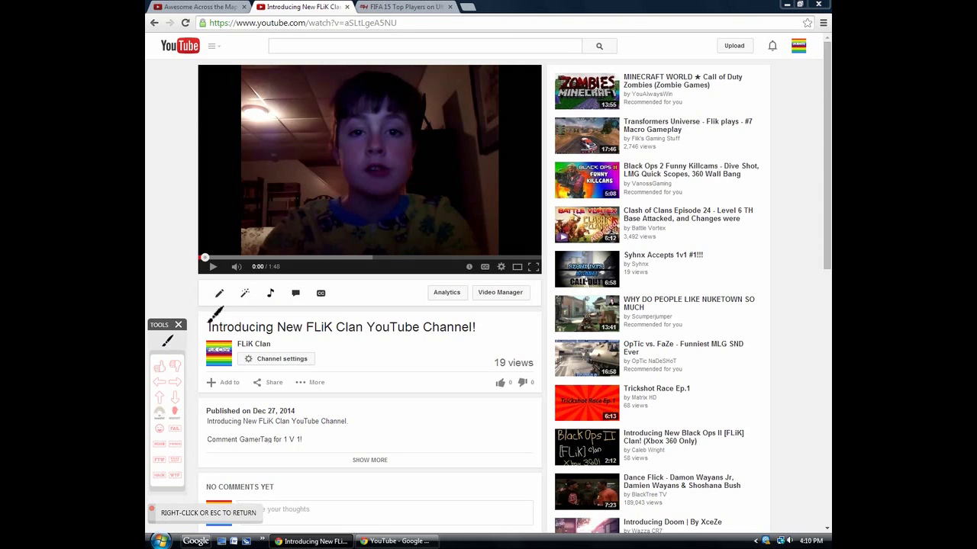
{"action": "mouse_move", "coordinate": [284, 303]}
{"action": "left_mouse_down"}
{"action": "mouse_move", "coordinate": [202, 286]}
{"action": "mouse_move", "coordinate": [313, 277]}
{"action": "mouse_move", "coordinate": [284, 303]}
{"action": "mouse_move", "coordinate": [269, 304]}
{"action": "left_mouse_up"}
{"action": "mouse_move", "coordinate": [517, 310]}
{"action": "left_mouse_down"}
{"action": "mouse_move", "coordinate": [481, 306]}
{"action": "mouse_move", "coordinate": [473, 284]}
{"action": "mouse_move", "coordinate": [525, 280]}
{"action": "mouse_move", "coordinate": [534, 300]}
{"action": "mouse_move", "coordinate": [506, 312]}
{"action": "left_mouse_up"}
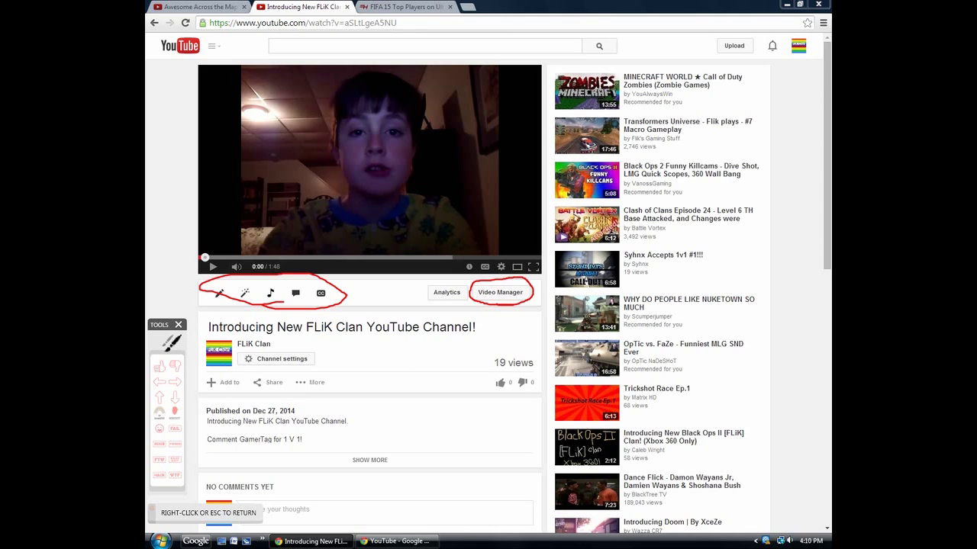
{"action": "left_click", "coordinate": [172, 342]}
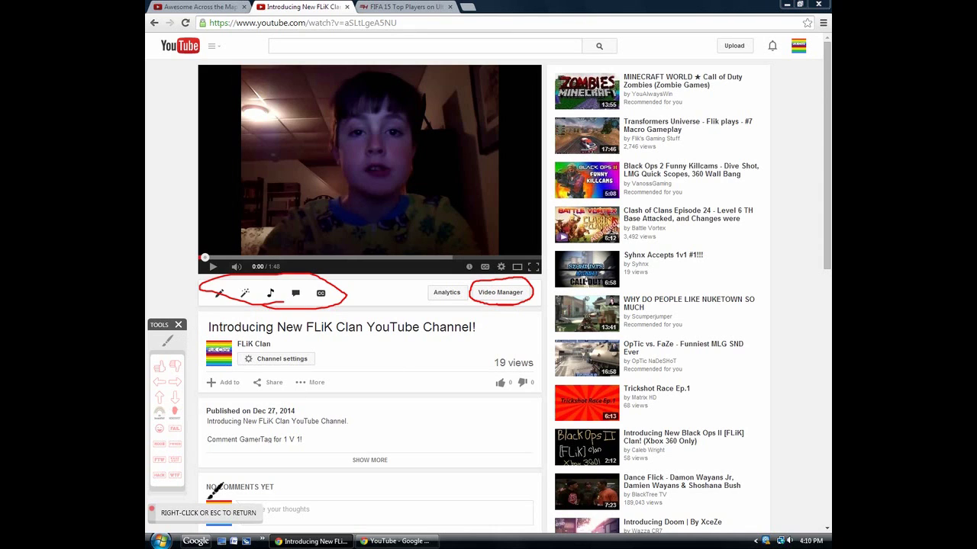
{"action": "right_click", "coordinate": [356, 421]}
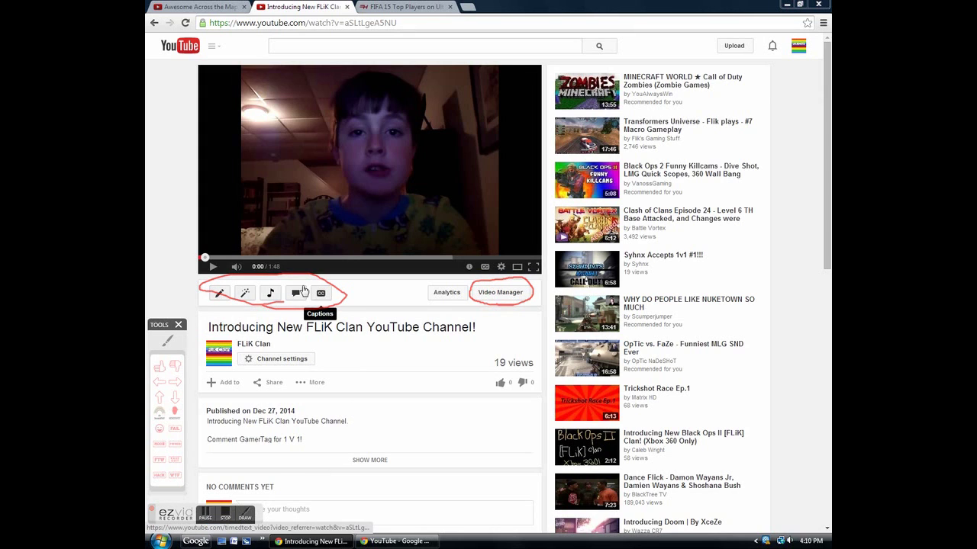
{"action": "left_click", "coordinate": [219, 295]}
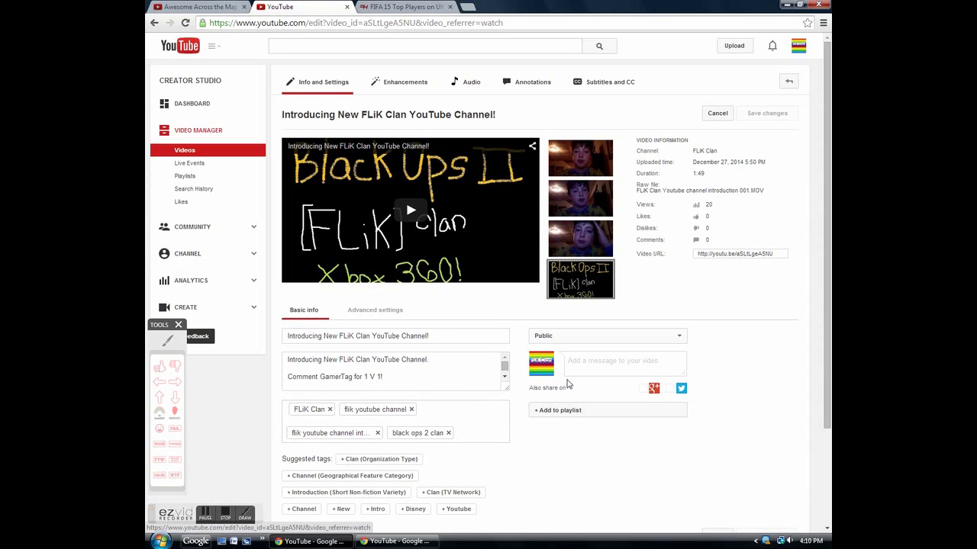
Switch the edit page from Basic info to Advanced settings
{"action": "left_click", "coordinate": [374, 313]}
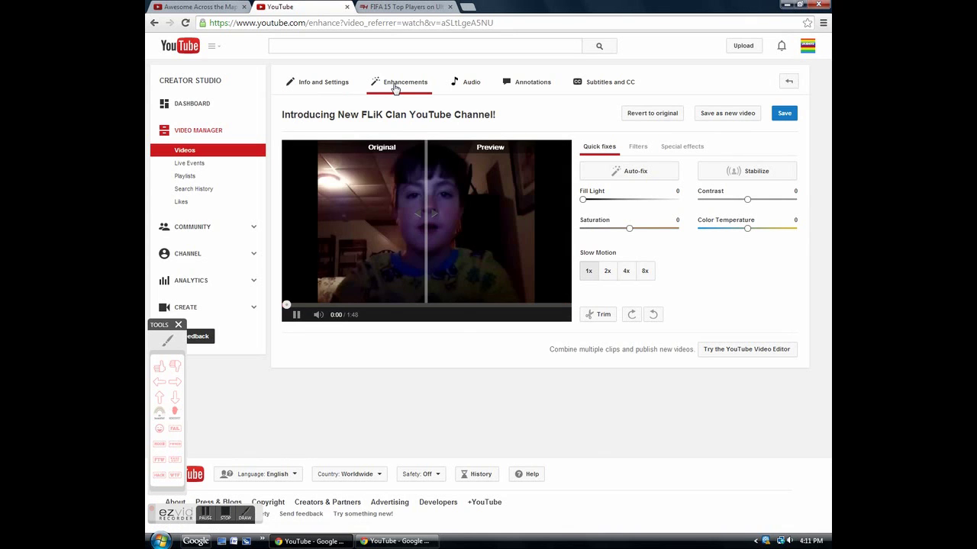
Open the Audio page to browse ad-free featured tracks such as 'Juicy' by ALBIS
{"action": "left_click", "coordinate": [462, 82]}
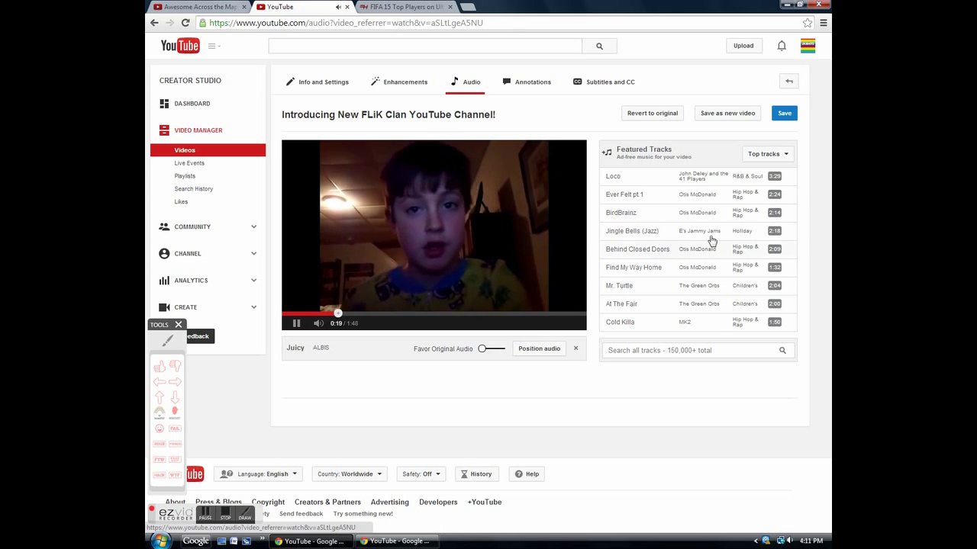
Open the annotation editor and review the two existing annotations on the timeline
{"action": "left_click", "coordinate": [534, 84]}
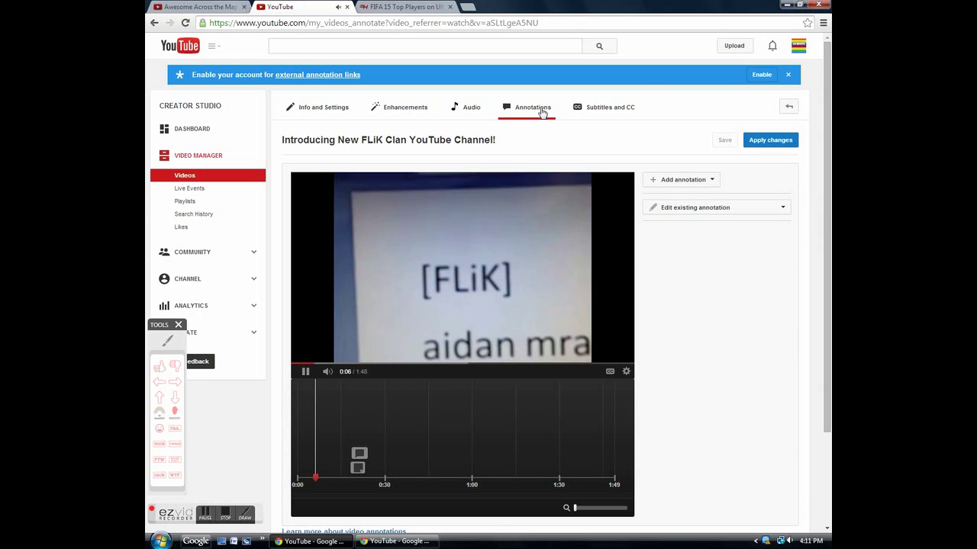
{"action": "left_click", "coordinate": [242, 518]}
{"action": "left_click", "coordinate": [167, 340]}
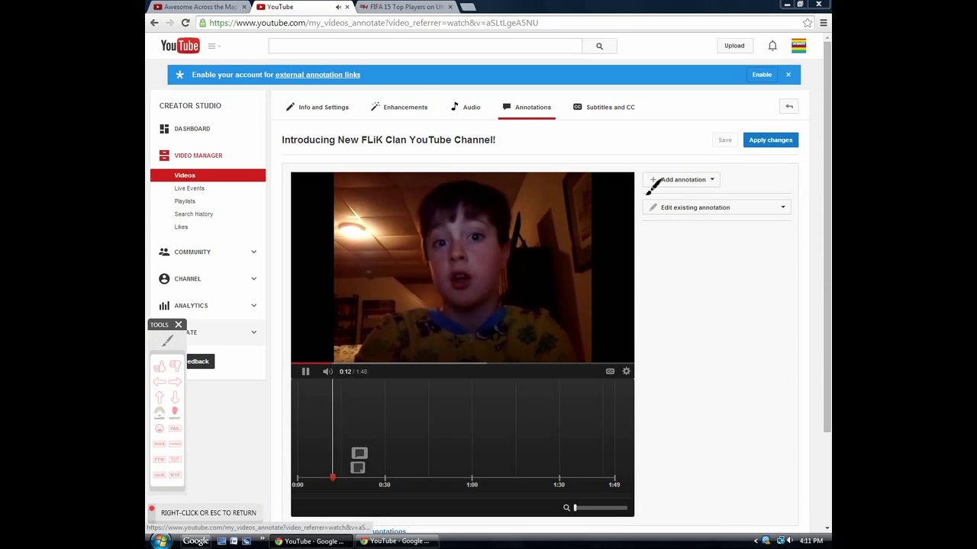
{"action": "mouse_move", "coordinate": [686, 189]}
{"action": "left_mouse_down"}
{"action": "mouse_move", "coordinate": [645, 177]}
{"action": "mouse_move", "coordinate": [725, 174]}
{"action": "mouse_move", "coordinate": [678, 190]}
{"action": "mouse_move", "coordinate": [694, 196]}
{"action": "left_mouse_up"}
{"action": "mouse_move", "coordinate": [379, 441]}
{"action": "left_mouse_down"}
{"action": "mouse_move", "coordinate": [328, 458]}
{"action": "mouse_move", "coordinate": [347, 474]}
{"action": "mouse_move", "coordinate": [381, 441]}
{"action": "left_mouse_up"}
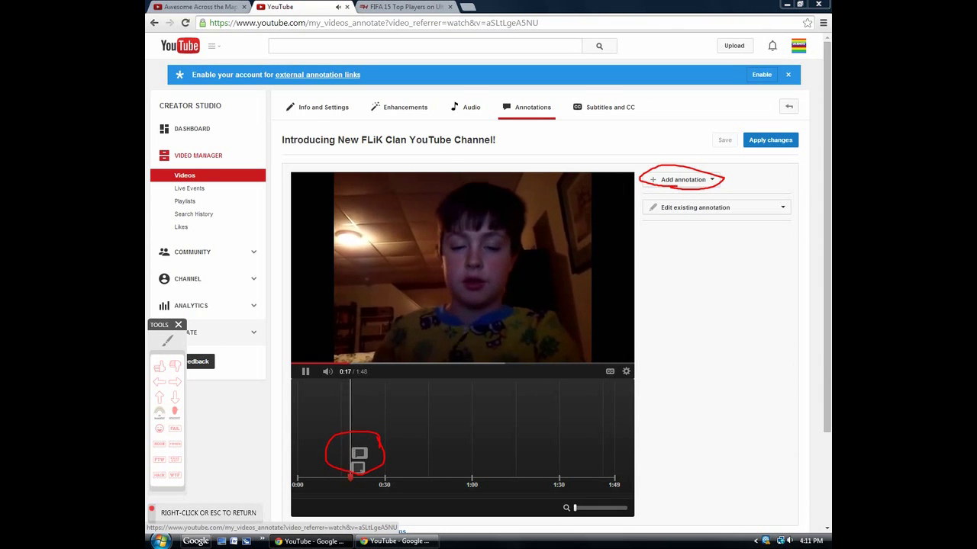
{"action": "left_click_drag", "start_coordinate": [448, 342], "coordinate": [389, 190]}
{"action": "left_click_drag", "start_coordinate": [494, 165], "coordinate": [377, 351]}
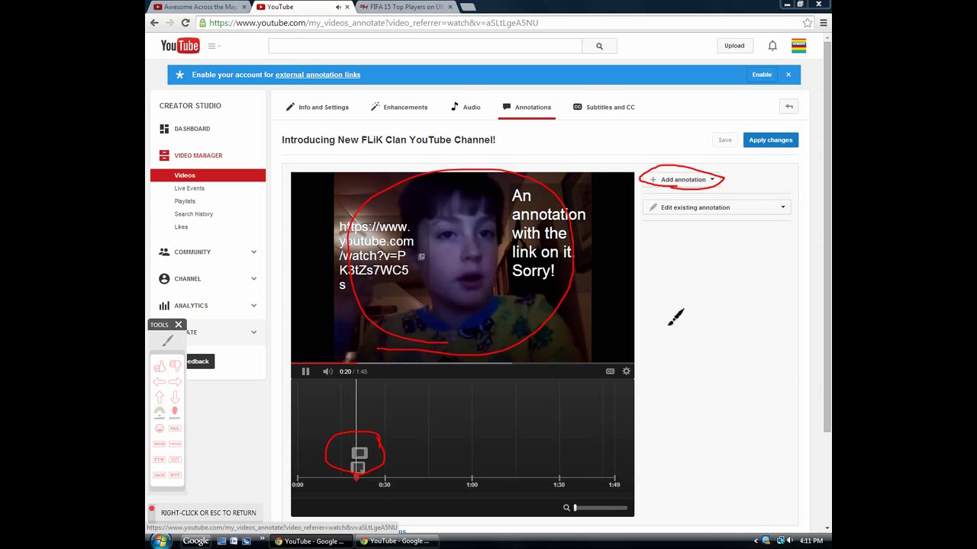
{"action": "right_click", "coordinate": [257, 457]}
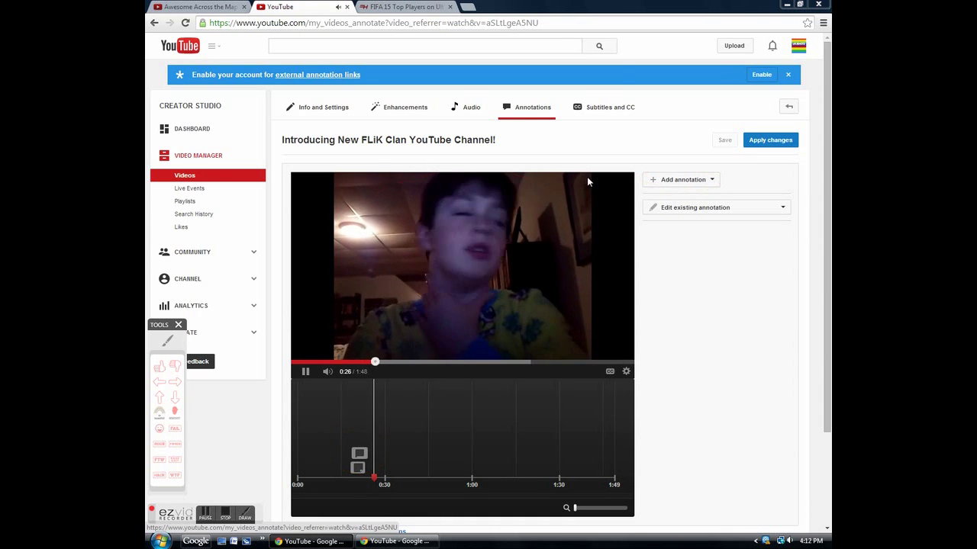
On the Subtitles and CC page, play the preview and add new English subtitles
{"action": "left_click", "coordinate": [607, 109]}
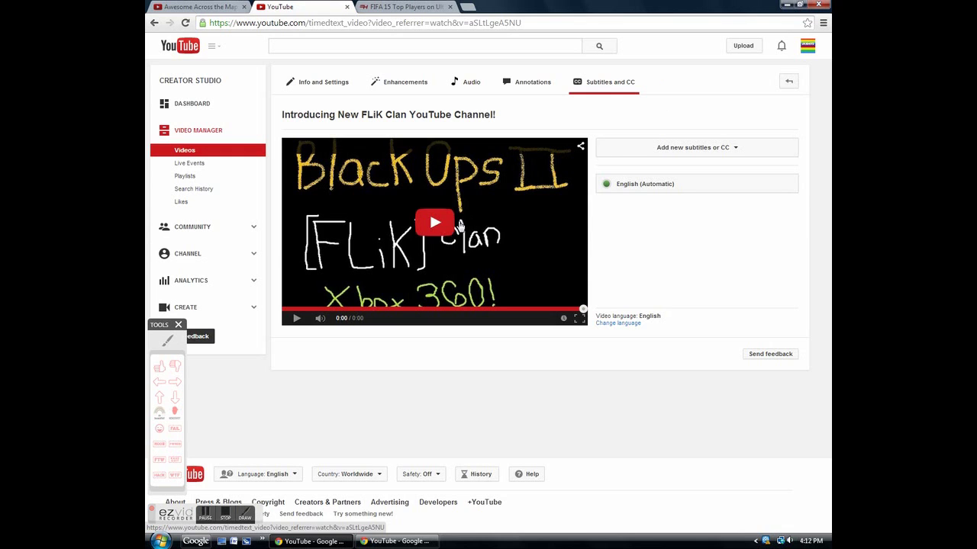
{"action": "left_click", "coordinate": [445, 227]}
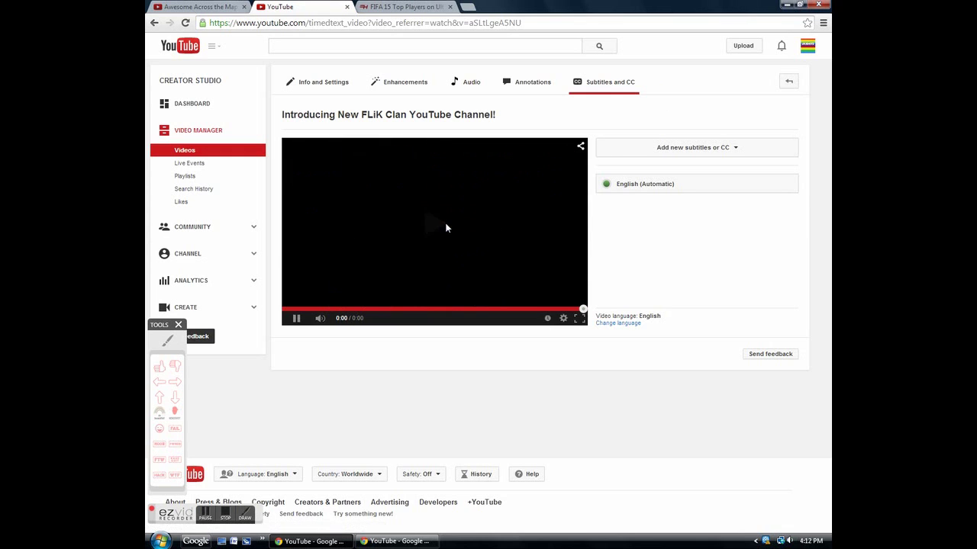
{"action": "left_click", "coordinate": [723, 148]}
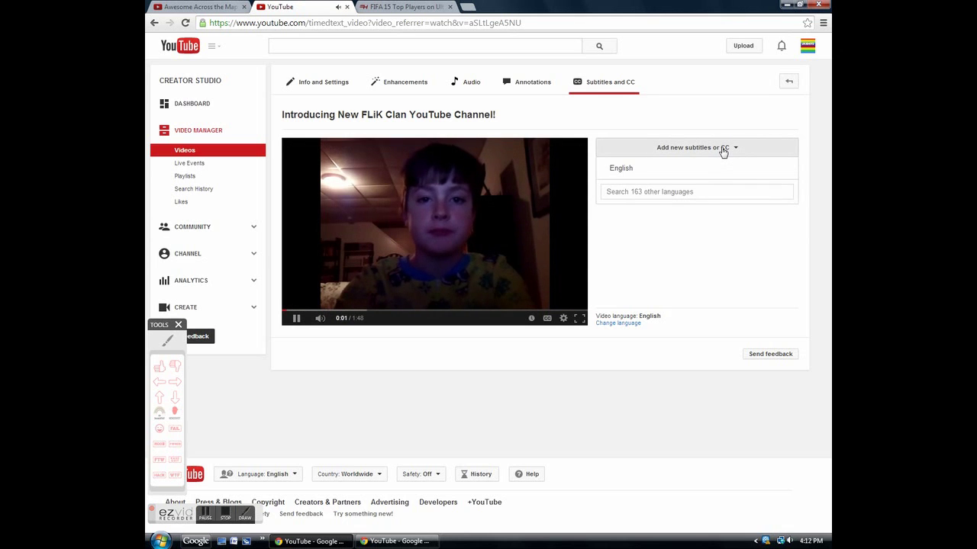
{"action": "left_click", "coordinate": [702, 175]}
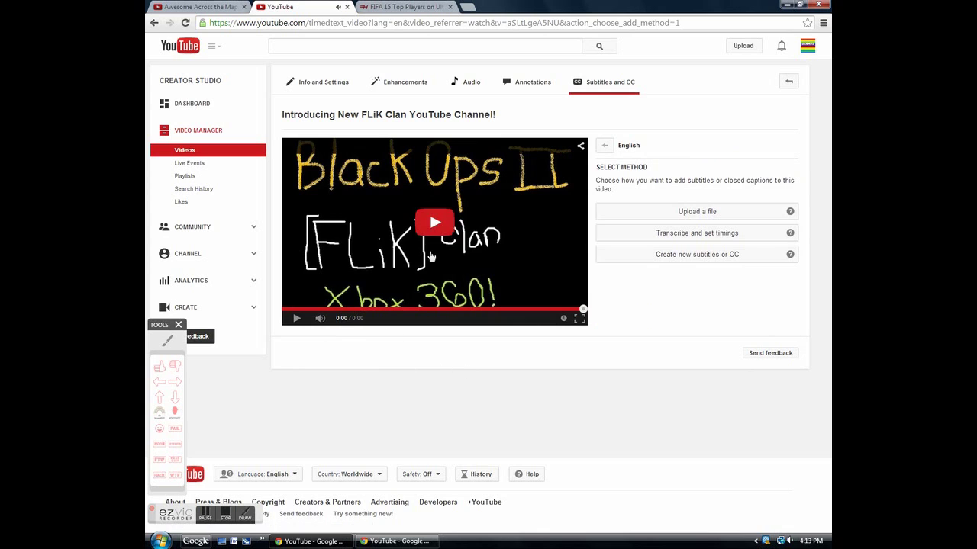
Play the preview with English closed captions on, pausing at about 0:21
{"action": "left_click", "coordinate": [440, 229]}
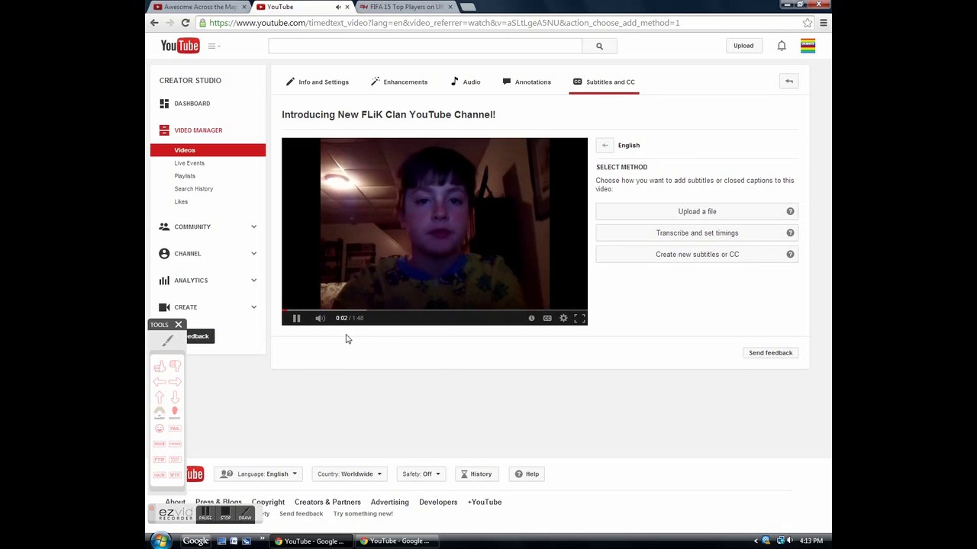
{"action": "left_click", "coordinate": [547, 317]}
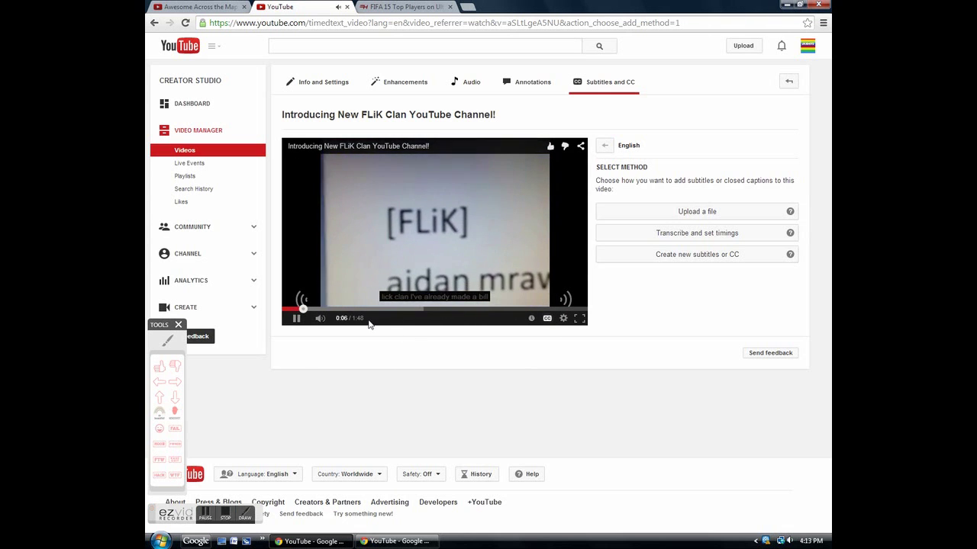
{"action": "left_click", "coordinate": [168, 339]}
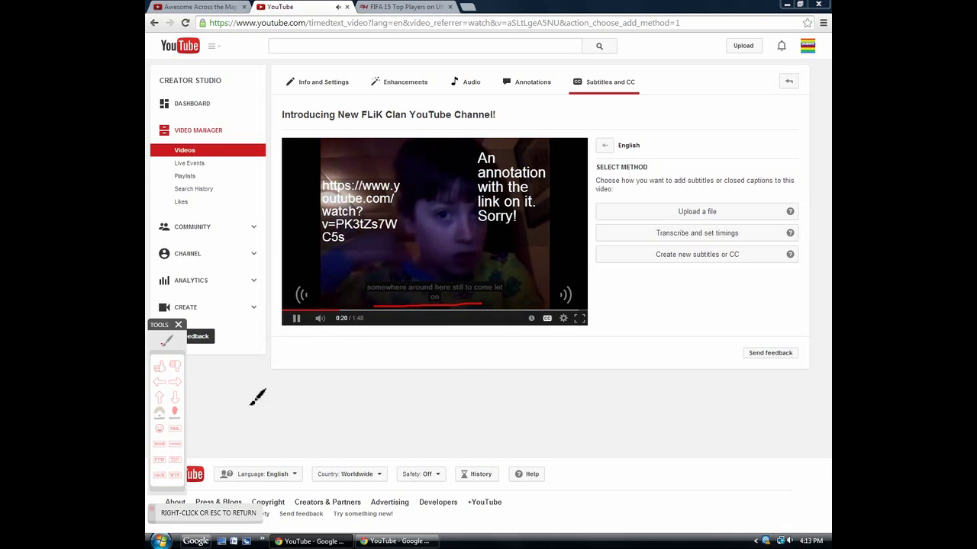
{"action": "key", "text": "Escape"}
{"action": "left_click", "coordinate": [418, 226]}
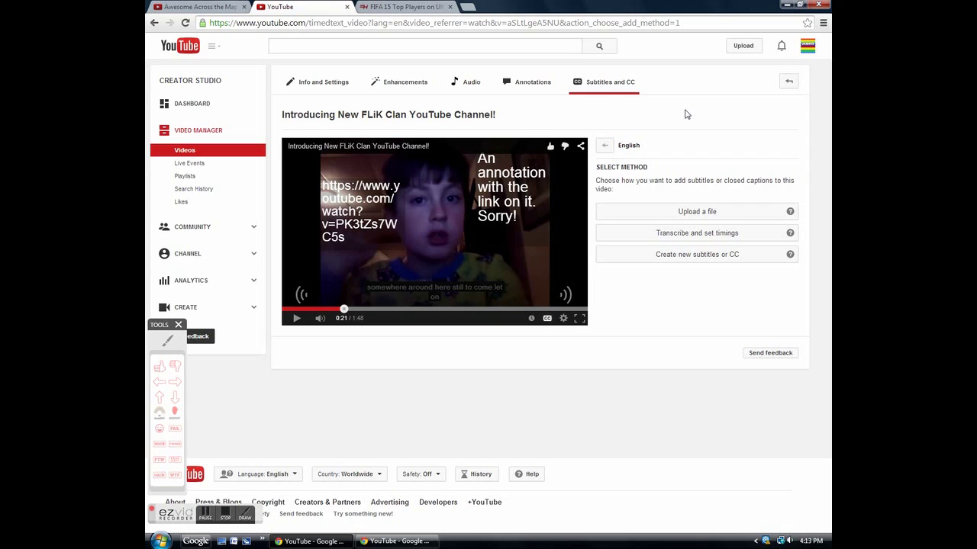
{"action": "left_click", "coordinate": [248, 518]}
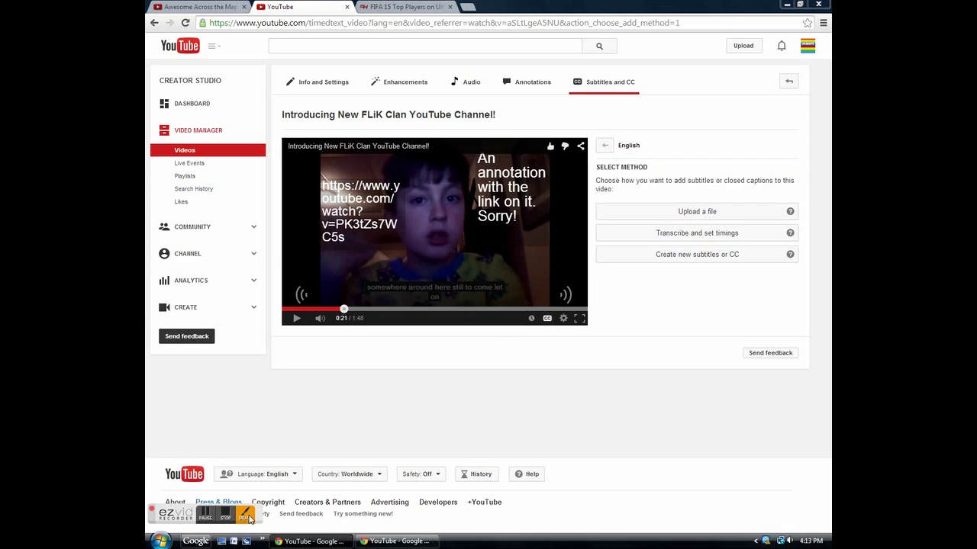
{"action": "left_click", "coordinate": [244, 517]}
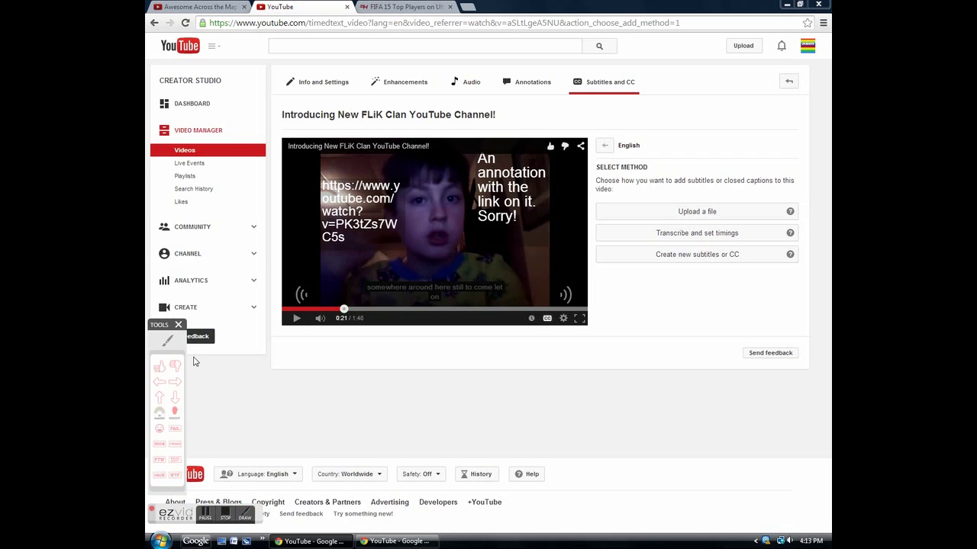
{"action": "left_click", "coordinate": [168, 342]}
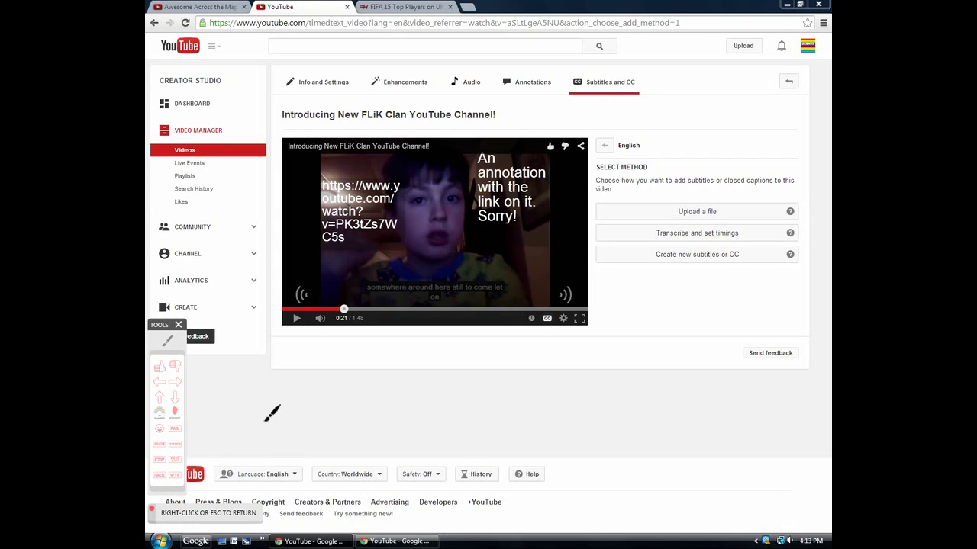
{"action": "mouse_move", "coordinate": [260, 425]}
{"action": "left_mouse_down"}
{"action": "mouse_move", "coordinate": [260, 398]}
{"action": "mouse_move", "coordinate": [267, 412]}
{"action": "mouse_move", "coordinate": [309, 398]}
{"action": "mouse_move", "coordinate": [330, 411]}
{"action": "mouse_move", "coordinate": [327, 424]}
{"action": "mouse_move", "coordinate": [348, 402]}
{"action": "left_mouse_up"}
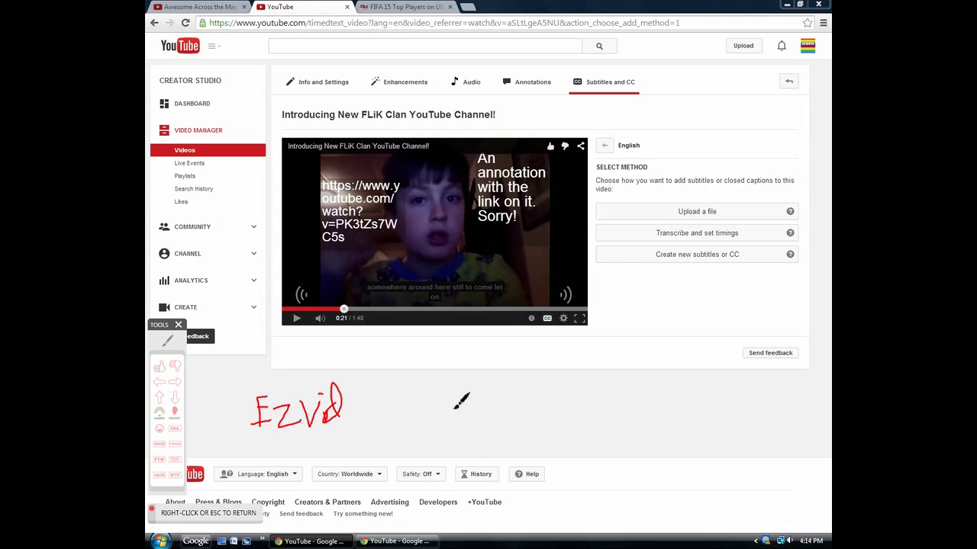
{"action": "mouse_move", "coordinate": [316, 97]}
{"action": "left_mouse_down"}
{"action": "mouse_move", "coordinate": [284, 87]}
{"action": "mouse_move", "coordinate": [349, 65]}
{"action": "mouse_move", "coordinate": [602, 64]}
{"action": "mouse_move", "coordinate": [649, 93]}
{"action": "mouse_move", "coordinate": [385, 120]}
{"action": "mouse_move", "coordinate": [284, 93]}
{"action": "left_mouse_up"}
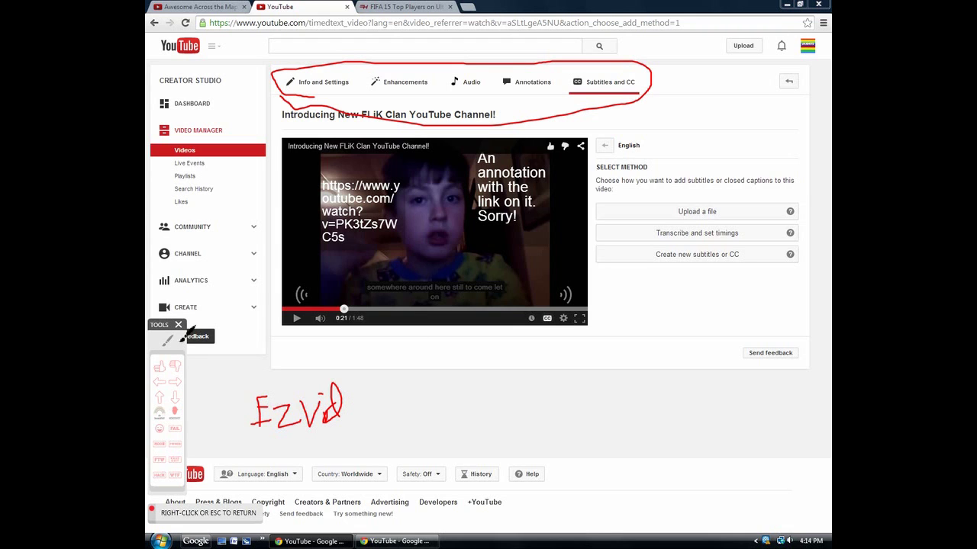
{"action": "right_click", "coordinate": [230, 519]}
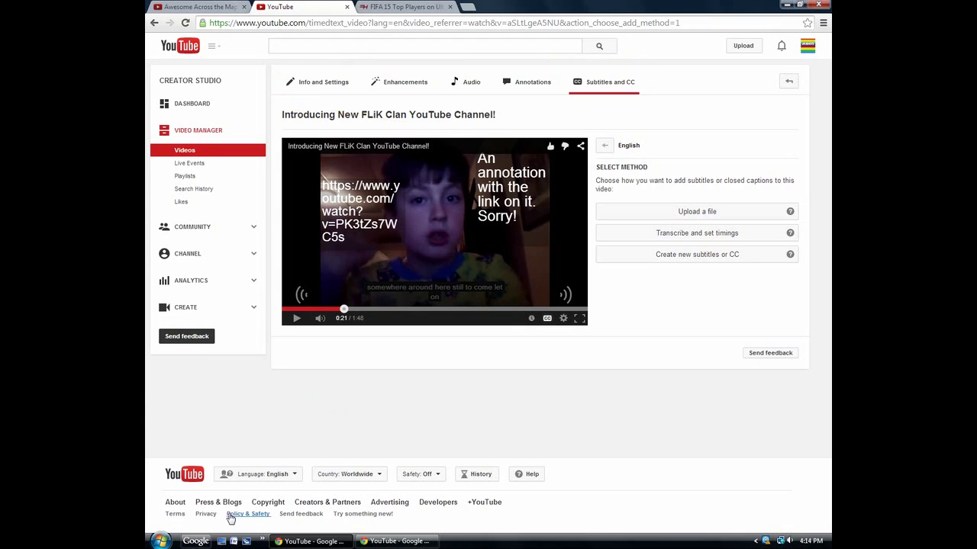